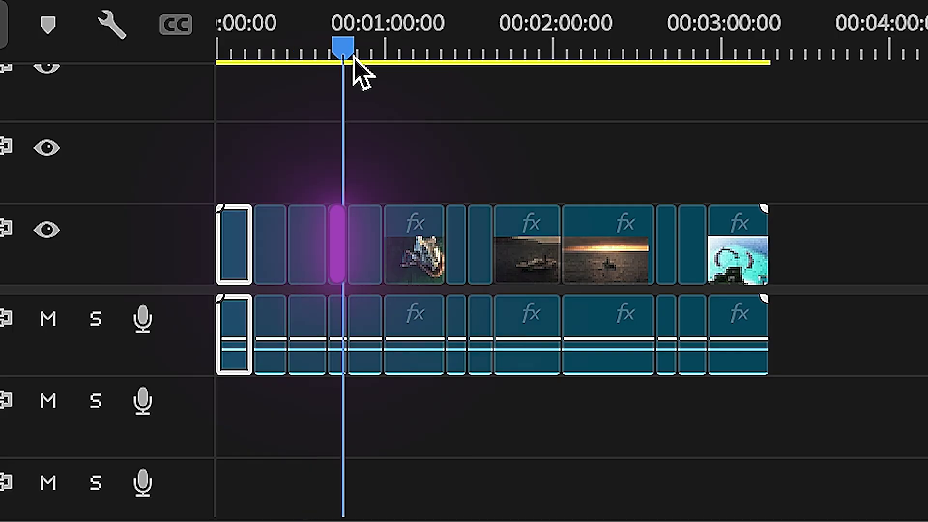
# Step: Scrub through the Luxury sequence to preview it, ending on the single uncut clip
pyautogui.moveTo(355, 56); pyautogui.dragTo(484, 69)
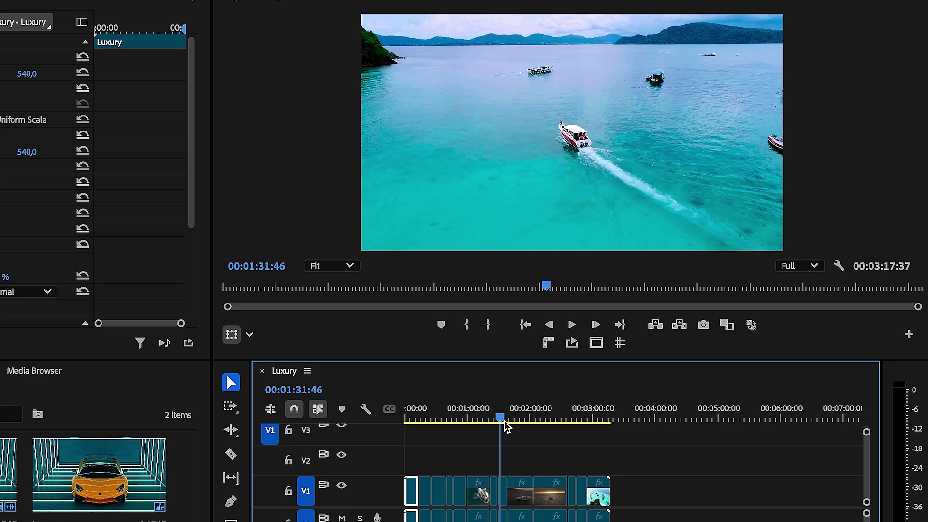
pyautogui.moveTo(505, 426); pyautogui.dragTo(589, 425)
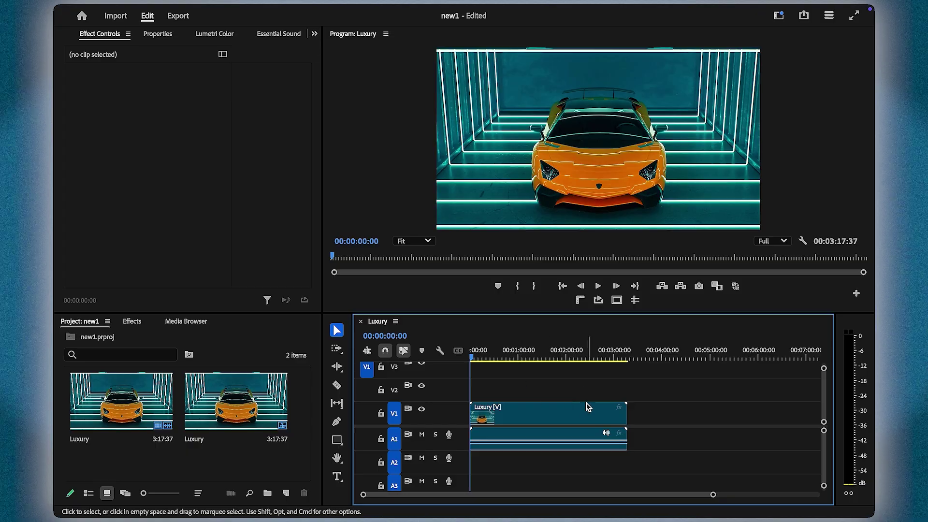
# Step: Open Scene Edit Detection for the Luxury clip with 'Apply a cut at each detected cut point' checked
pyautogui.click(519, 416)
pyautogui.rightClick(518, 415)
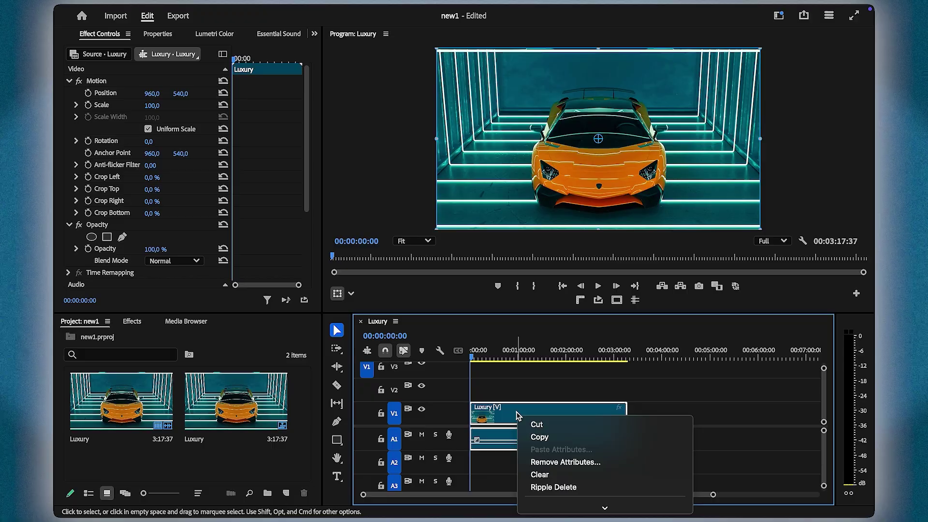
pyautogui.scroll(-5, 537, 430)
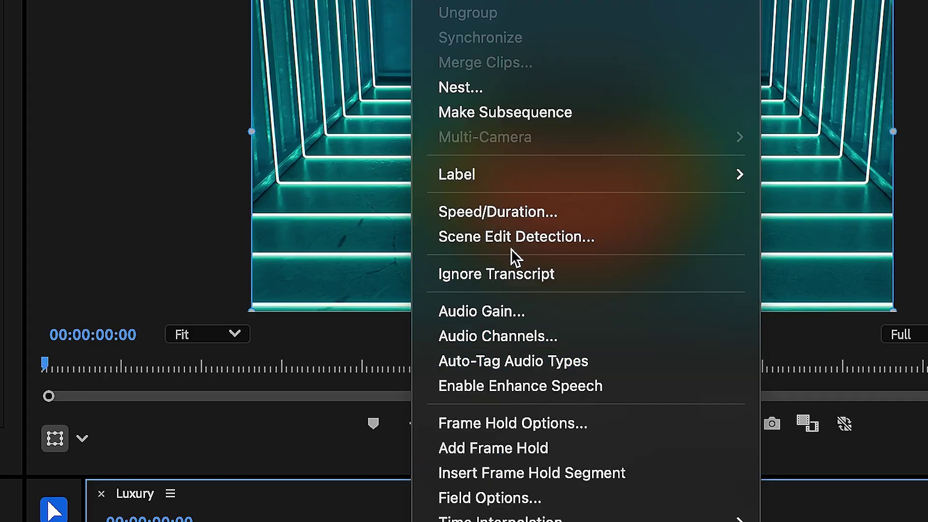
pyautogui.click(516, 237)
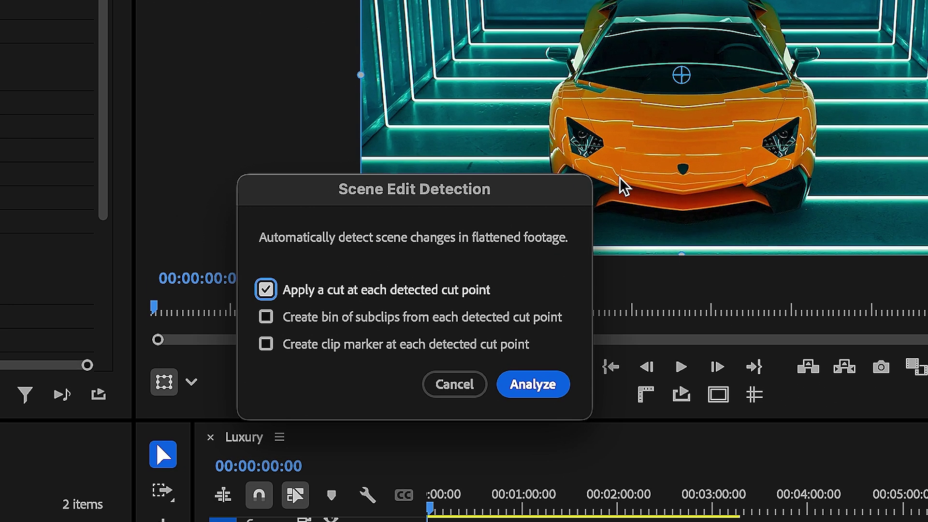
pyautogui.click(265, 292)
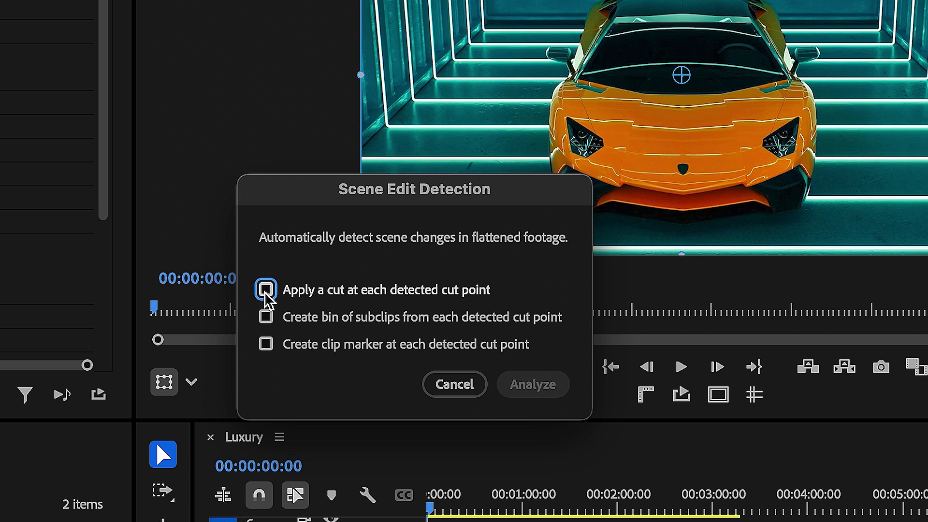
pyautogui.click(265, 292)
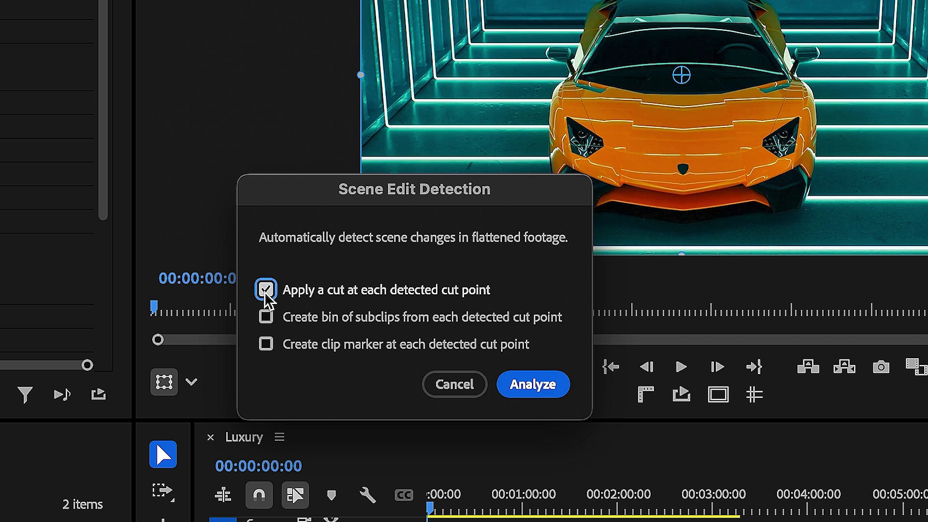
# Step: Analyze the Luxury clip into separate shots and move the short shot near 1:26 to the sequence end
pyautogui.click(532, 384)
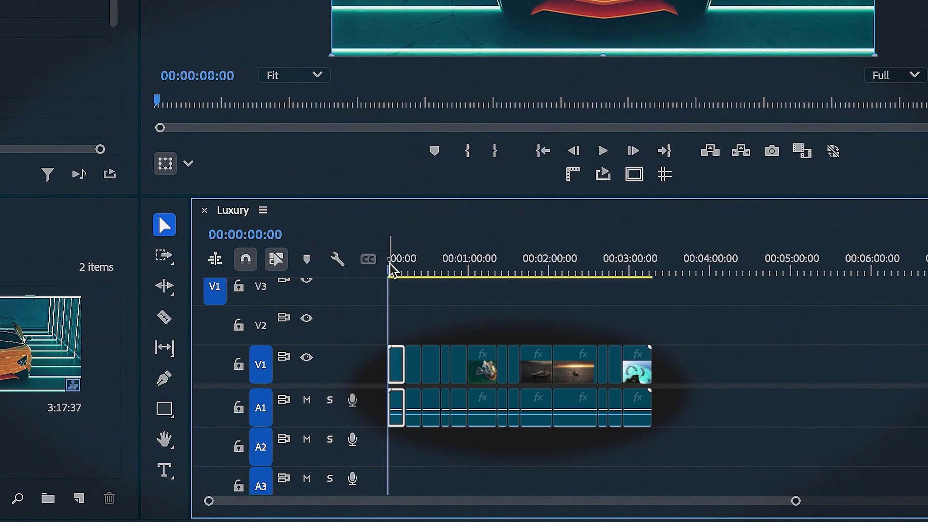
pyautogui.moveTo(390, 265); pyautogui.dragTo(506, 265)
pyautogui.click(512, 362)
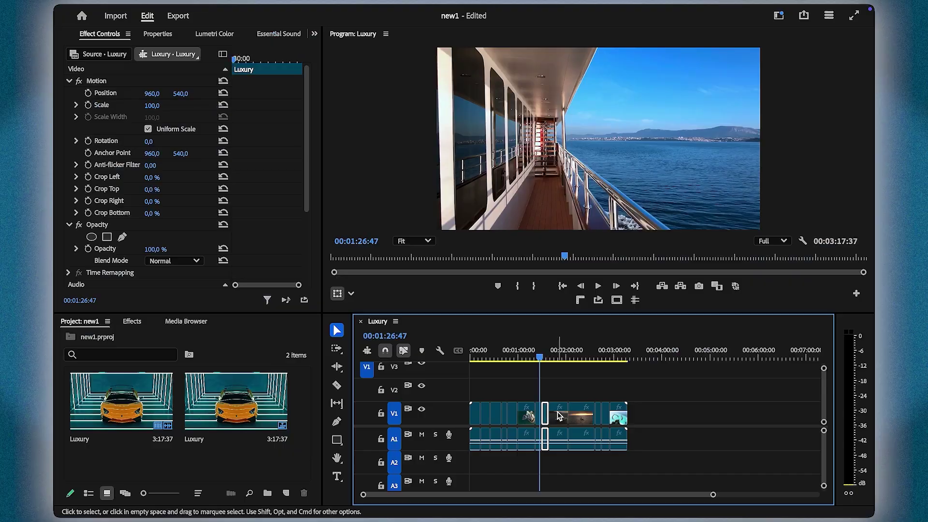
pyautogui.moveTo(560, 415); pyautogui.dragTo(615, 415)
pyautogui.click(594, 358)
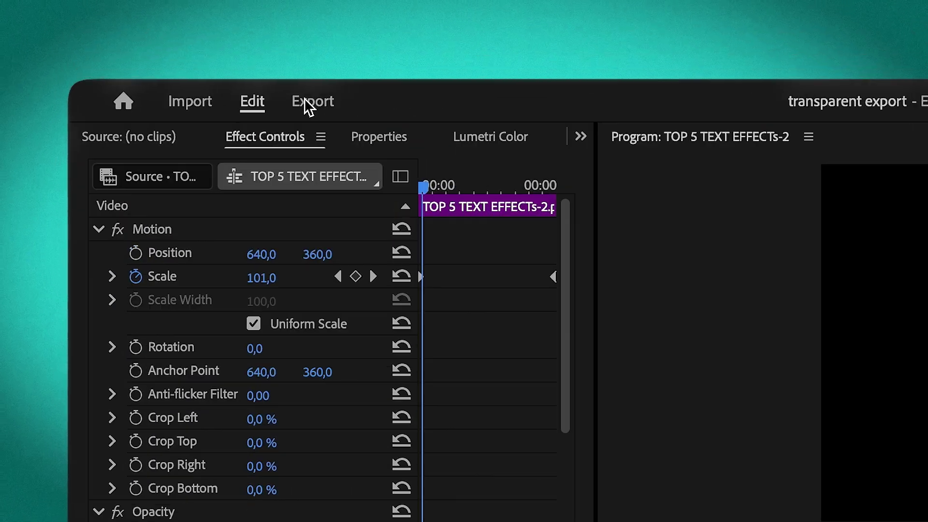
# Step: In the export settings, set the format to QuickTime with the Apple ProRes 422 preset
pyautogui.click(178, 16)
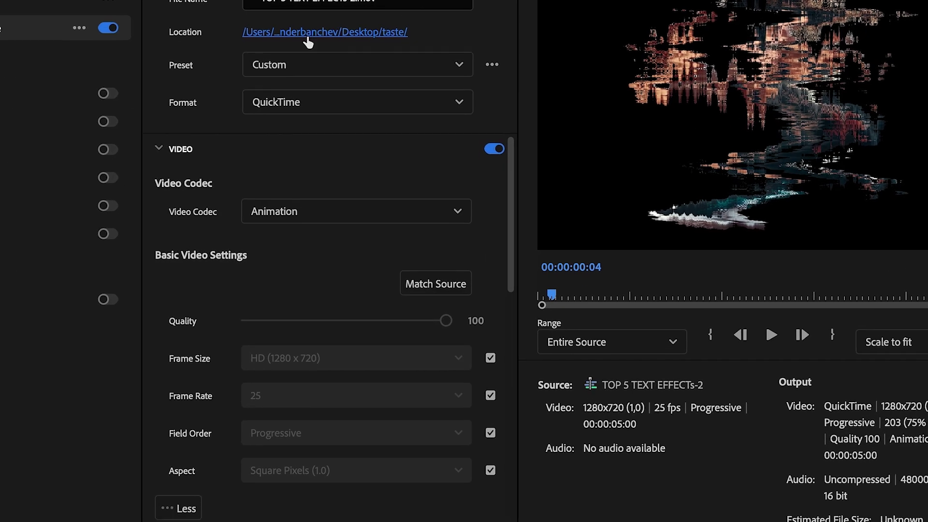
pyautogui.click(281, 103)
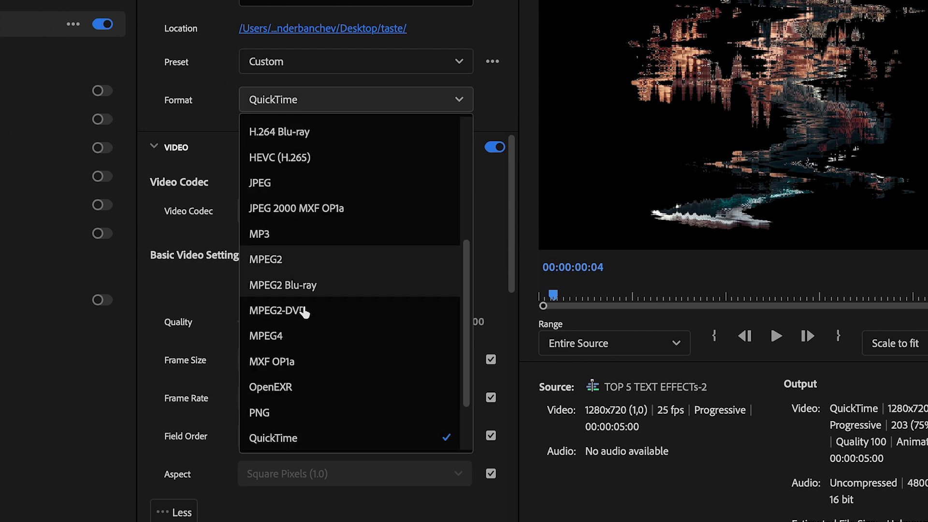
pyautogui.scroll(-1, 309, 402)
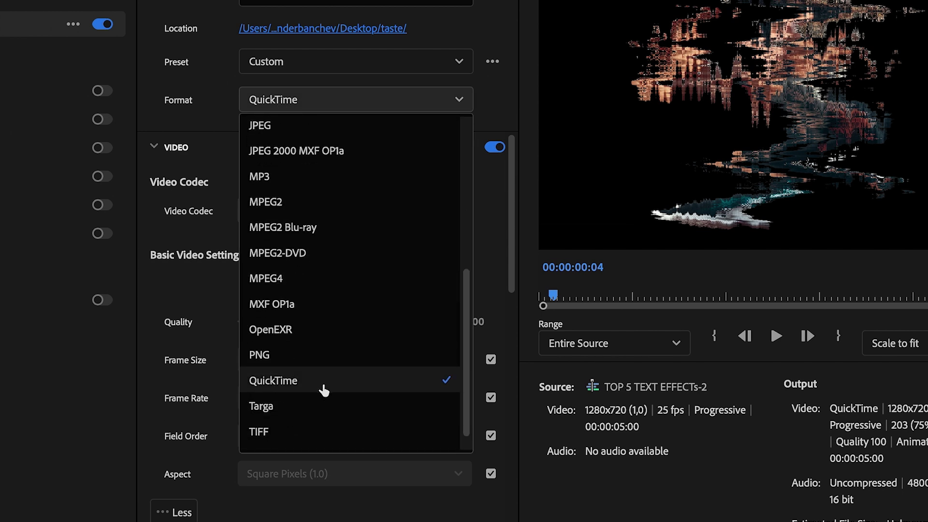
pyautogui.click(324, 390)
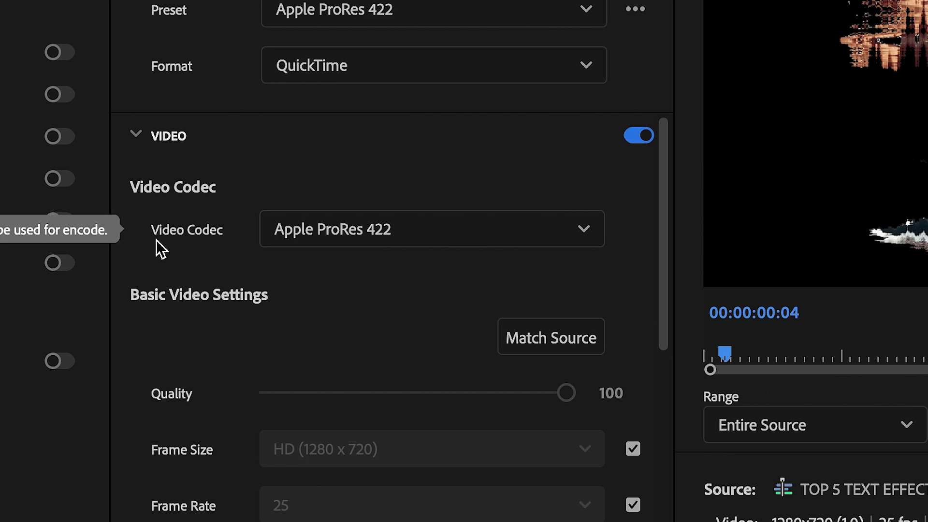
# Step: Set the QuickTime video codec to Animation and the depth to 8-bpc + alpha
pyautogui.click(317, 238)
pyautogui.click(316, 273)
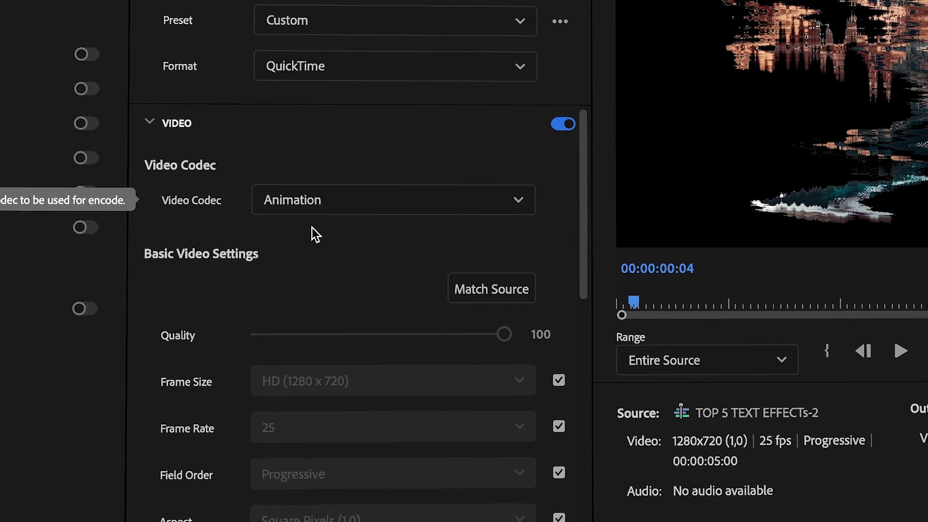
pyautogui.scroll(-5, 335, 276)
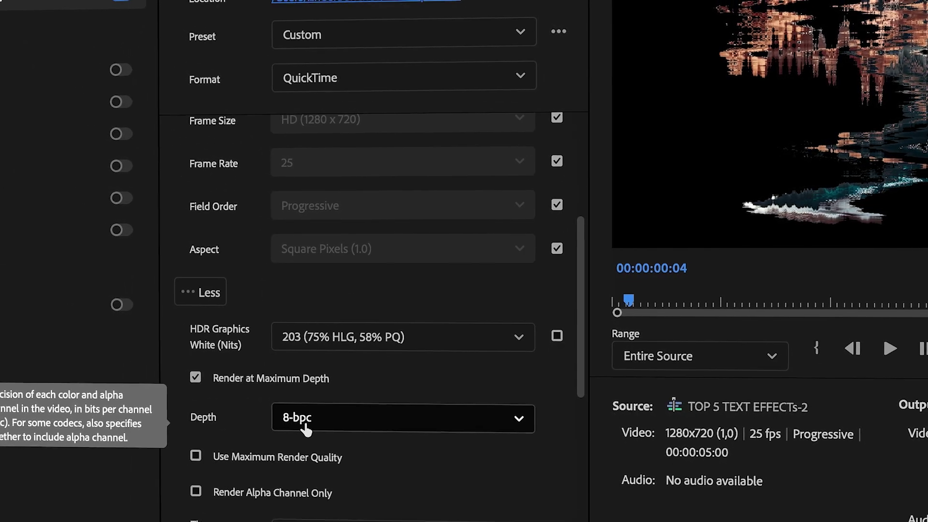
pyautogui.click(285, 427)
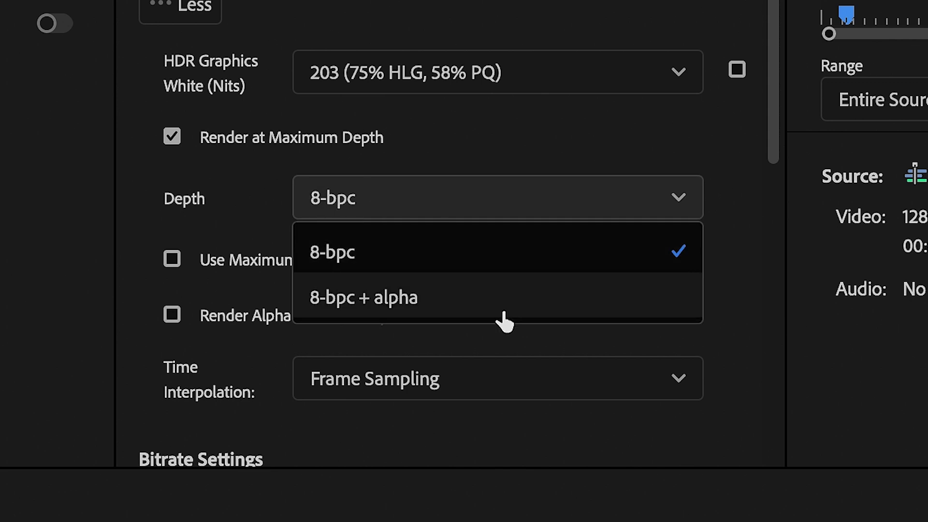
pyautogui.click(407, 306)
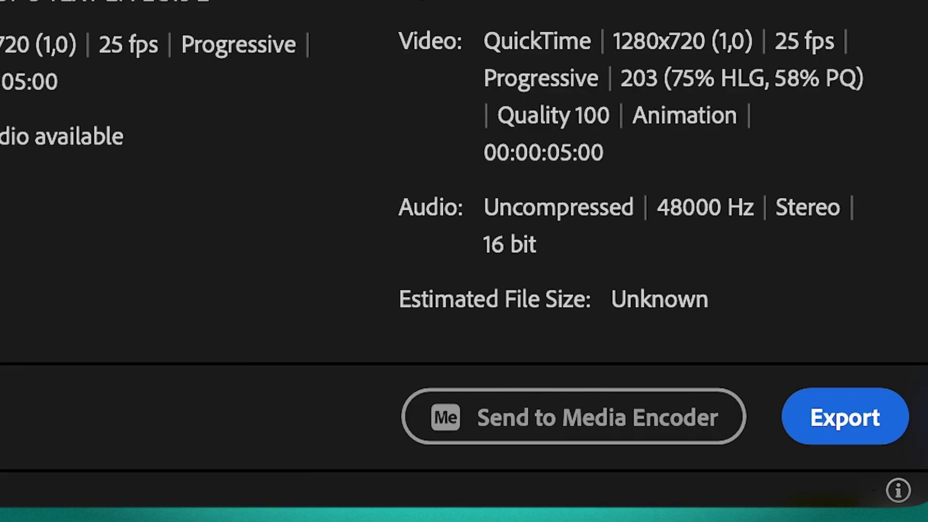
# Step: Export transparent.mov, layer it on V2 over 51.png on V1, and play the result
pyautogui.click(851, 418)
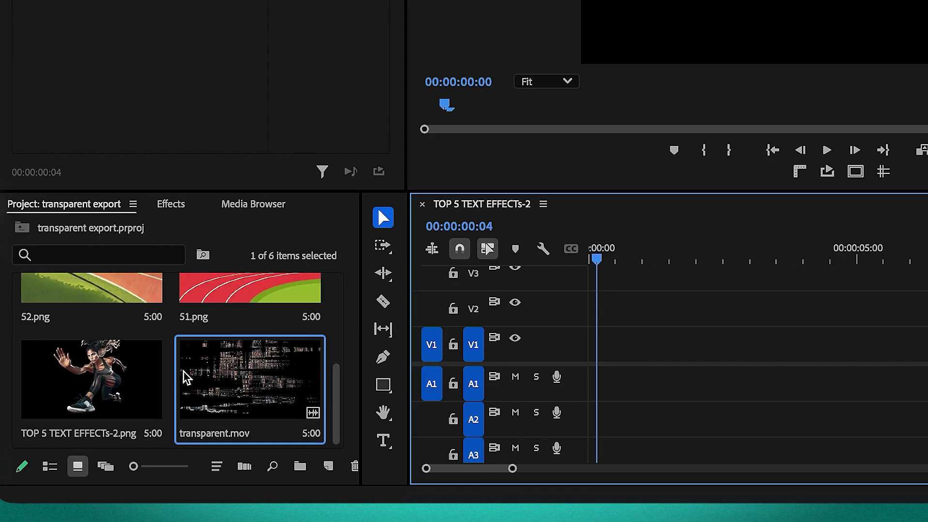
pyautogui.moveTo(187, 379); pyautogui.dragTo(481, 300)
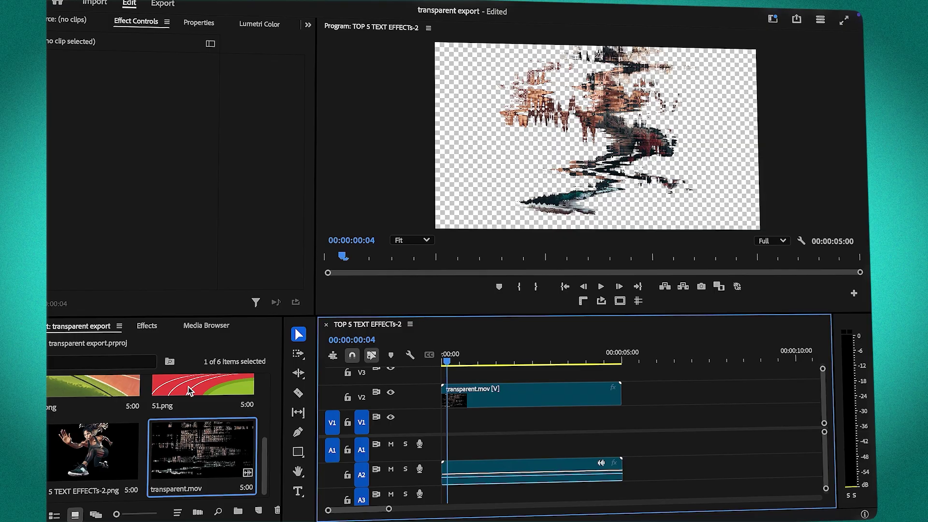
pyautogui.moveTo(250, 290); pyautogui.dragTo(604, 344)
pyautogui.press('space')
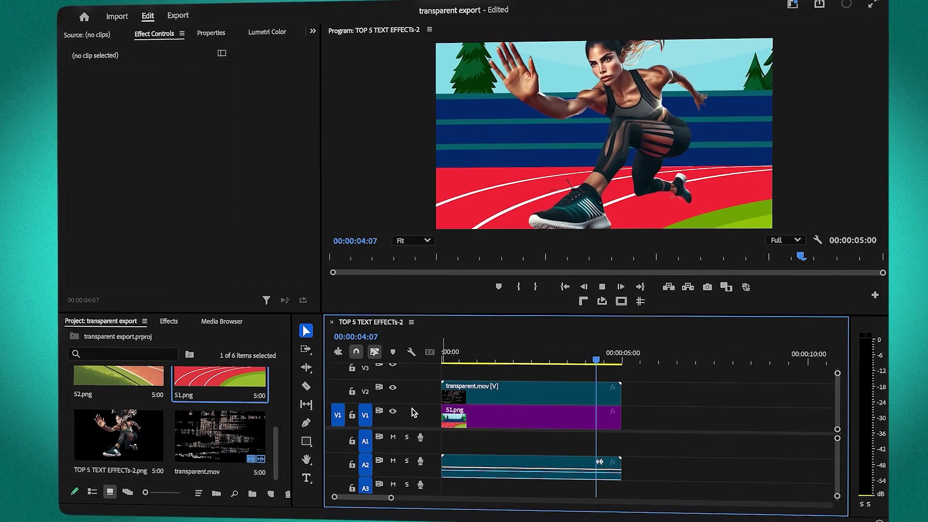
pyautogui.press('space')
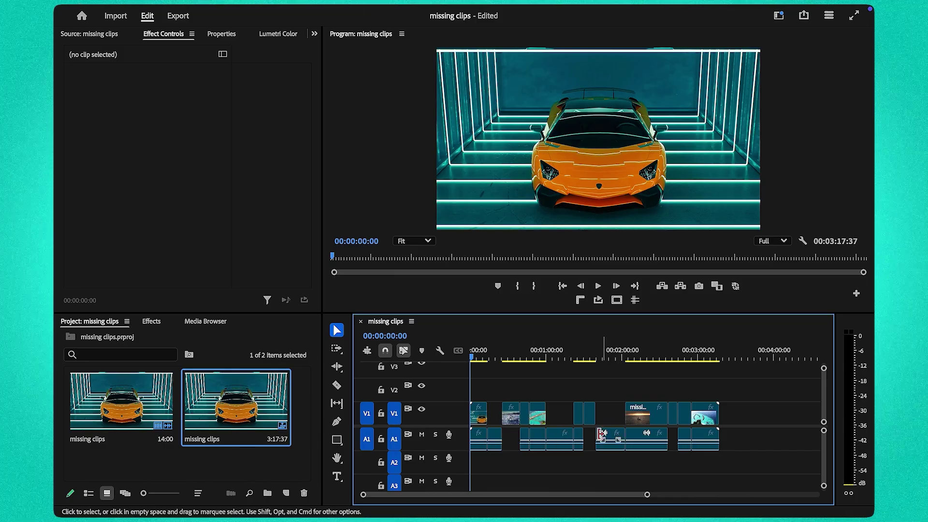
# Step: Match Frame the A1 audio under the V1 gap at 00:00:18:46 to load the white-car source
pyautogui.click(483, 358)
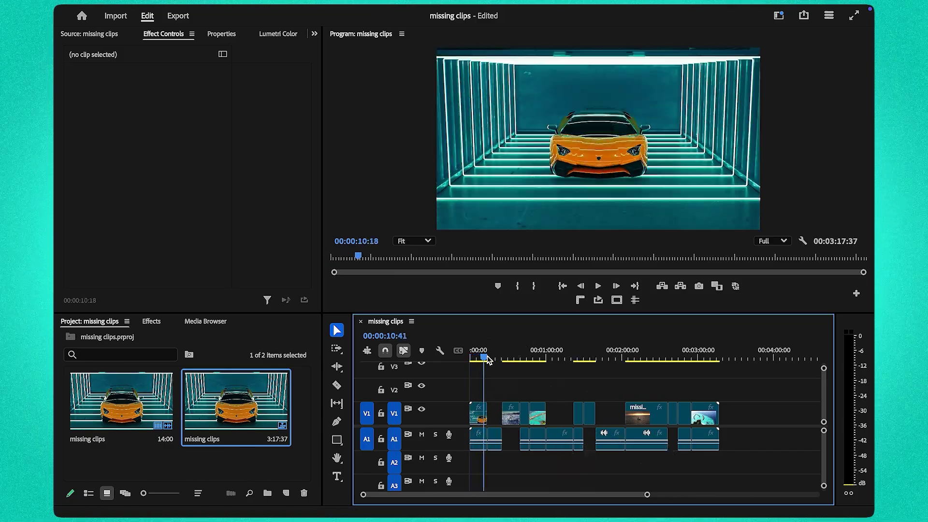
pyautogui.moveTo(488, 357); pyautogui.dragTo(494, 358)
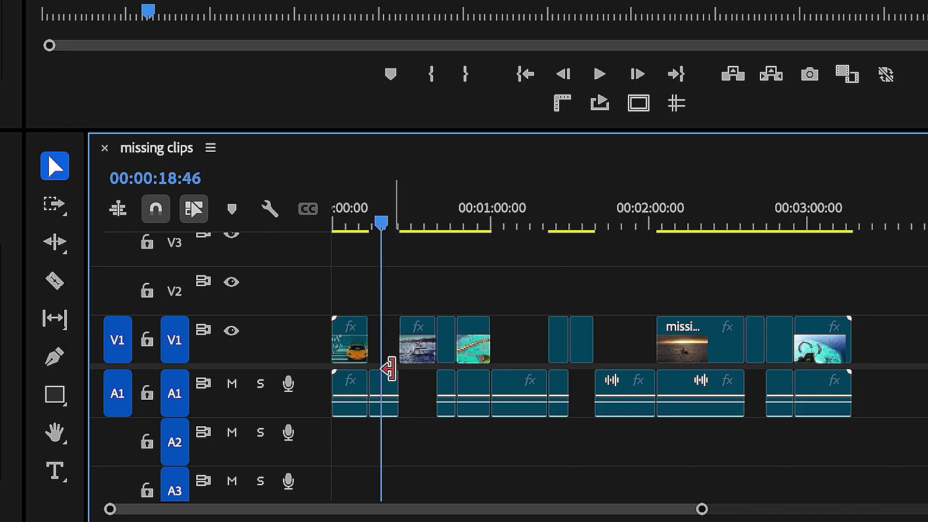
pyautogui.click(392, 401)
pyautogui.press('f')
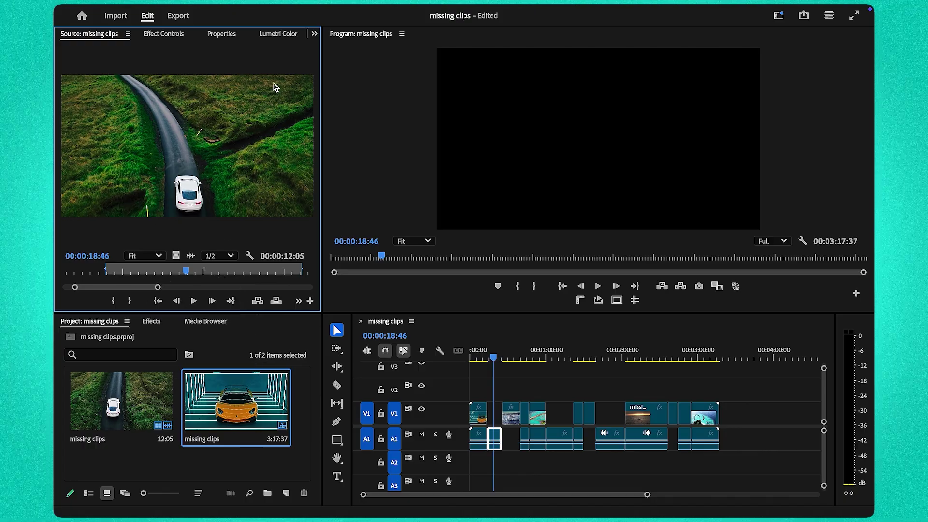
# Step: Open the Sequence menu
pyautogui.moveTo(293, 8)
pyautogui.click(244, 11)
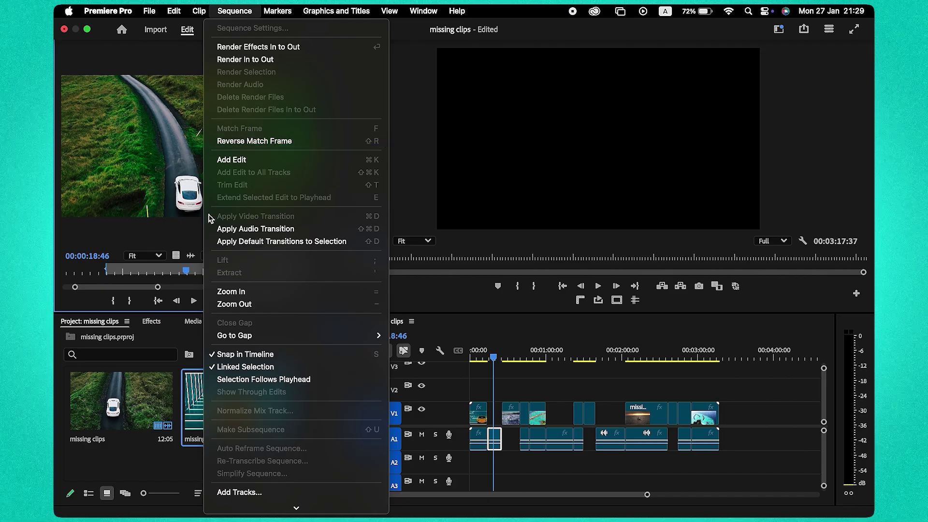
# Step: Overwrite the white-car clip into the V1 gap and fill the A1 gap at 00:00:31:49 with source audio
pyautogui.click(177, 219)
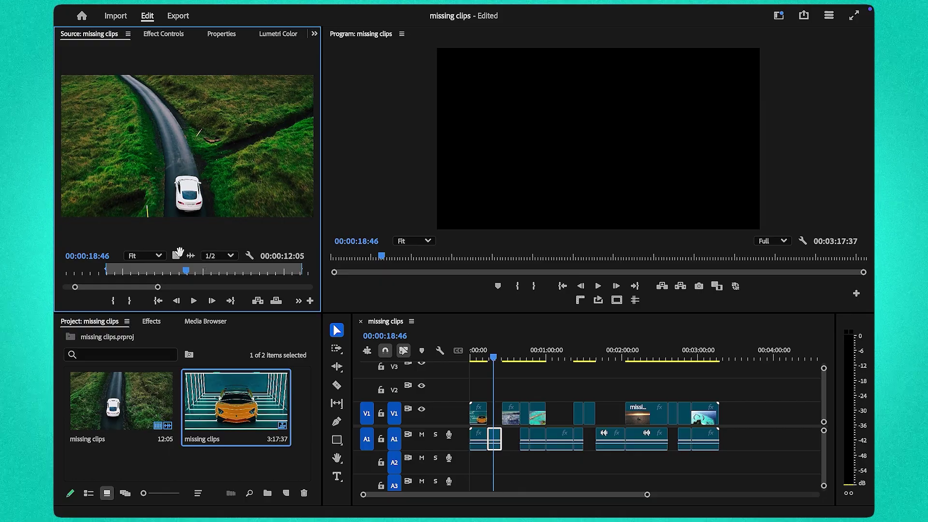
pyautogui.moveTo(271, 281); pyautogui.dragTo(490, 412)
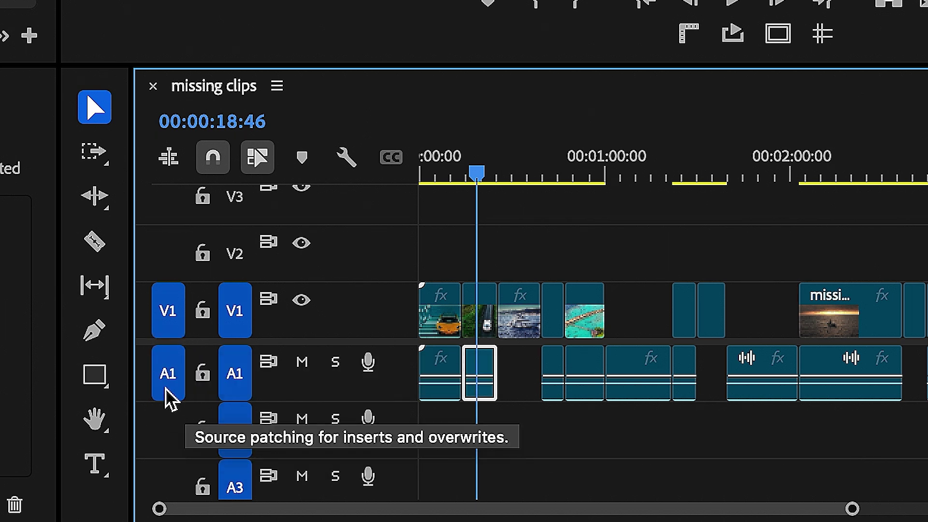
pyautogui.click(517, 174)
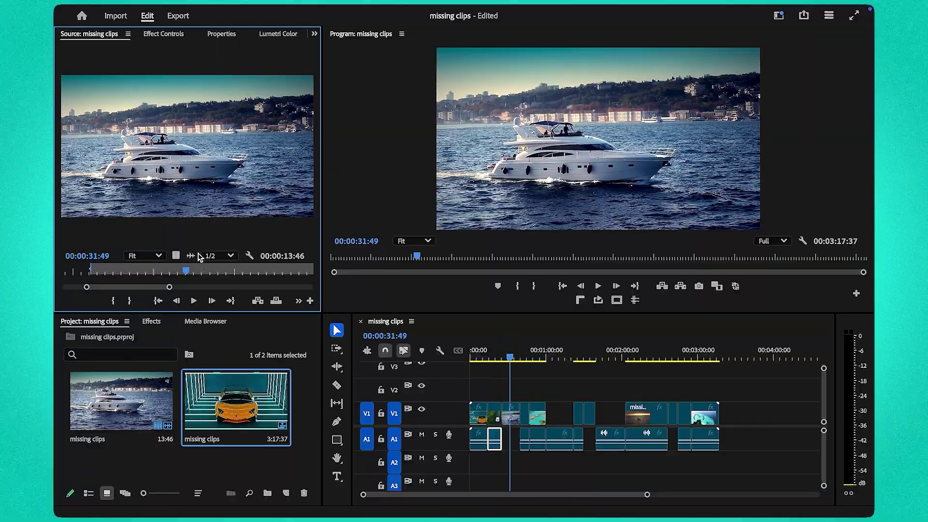
pyautogui.moveTo(200, 258); pyautogui.dragTo(511, 438)
# Step: Match Frame the Burj shot into the V1 gap at 00:01:11:09, then load the original boat clip
pyautogui.click(561, 359)
pyautogui.press('f')
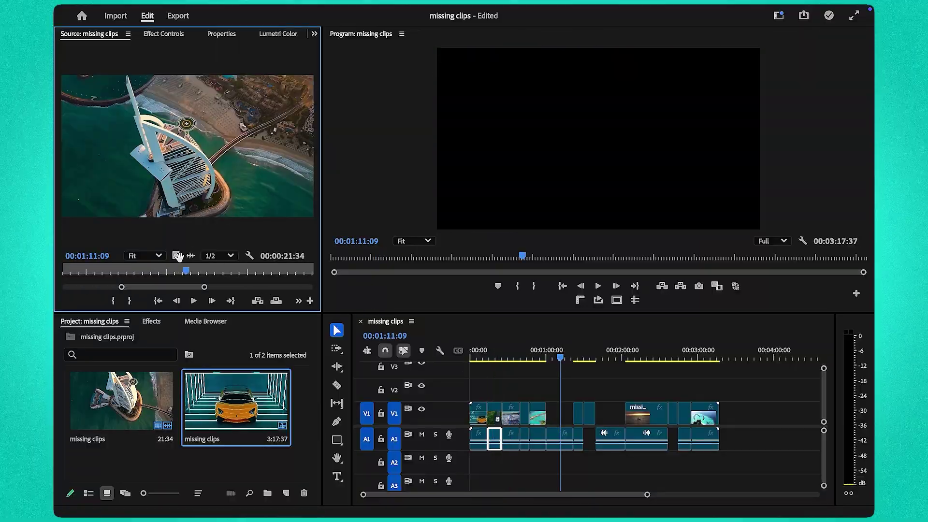
pyautogui.moveTo(407, 353); pyautogui.dragTo(542, 411)
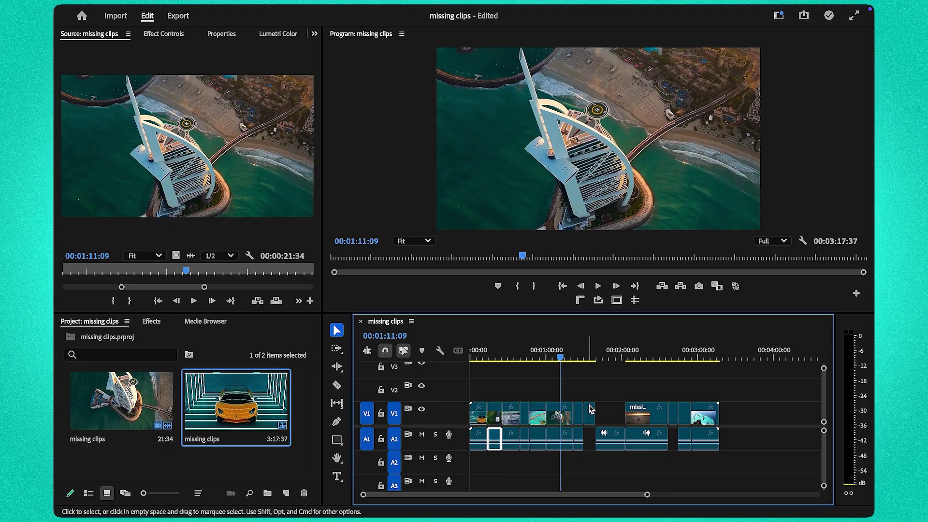
pyautogui.click(592, 359)
pyautogui.press('f')
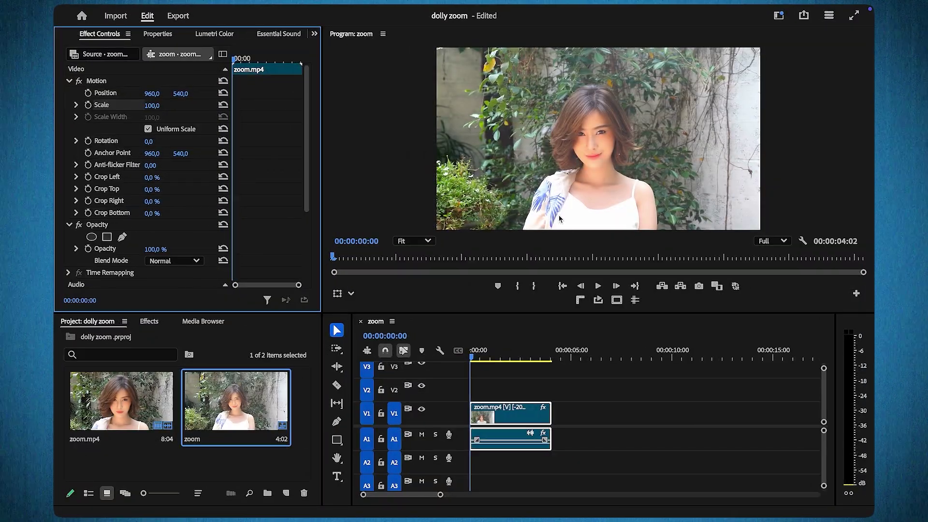
# Step: Scrub through the zoom.mp4 clip in the zoom sequence to preview it
pyautogui.moveTo(472, 357); pyautogui.dragTo(516, 349)
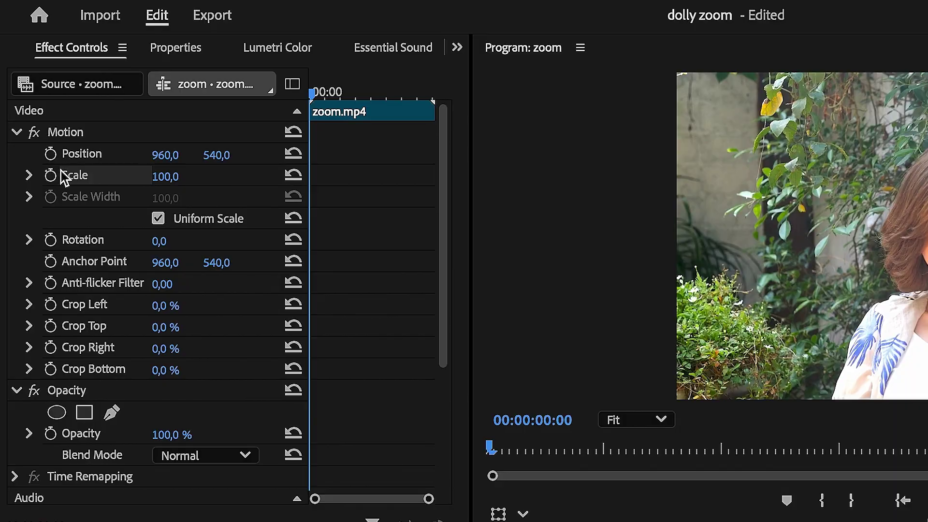
# Step: Enable Scale and Position keyframing on zoom.mp4's first frame and add a Scale keyframe at 00:00:04:00
pyautogui.click(50, 175)
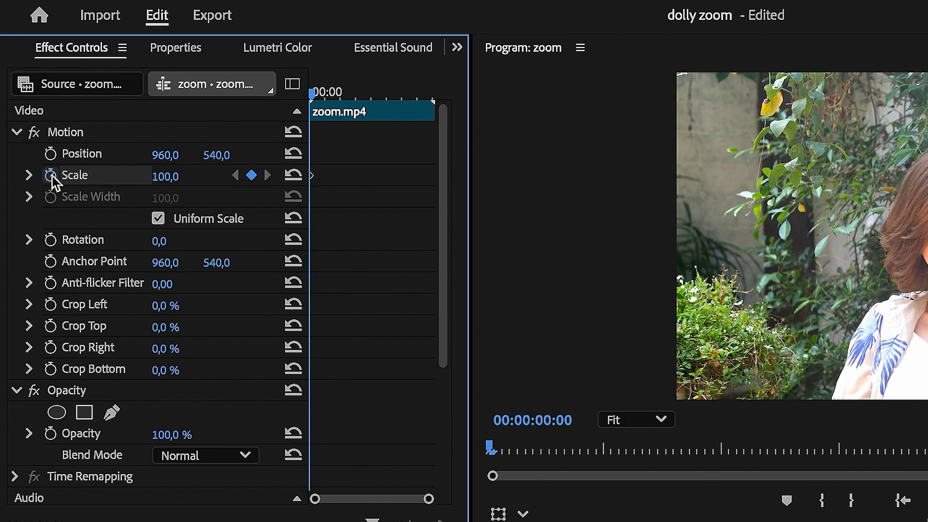
pyautogui.click(51, 153)
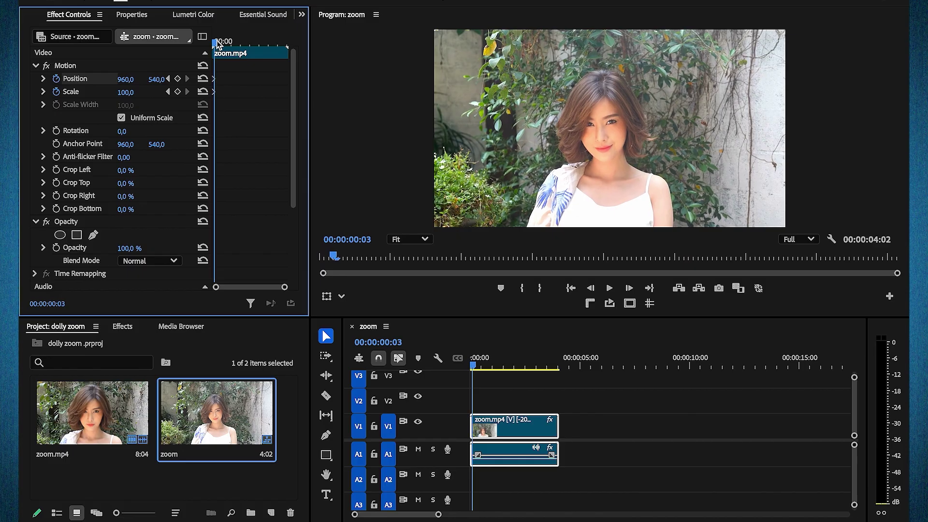
pyautogui.moveTo(311, 91); pyautogui.dragTo(434, 95)
pyautogui.moveTo(288, 44); pyautogui.dragTo(290, 45)
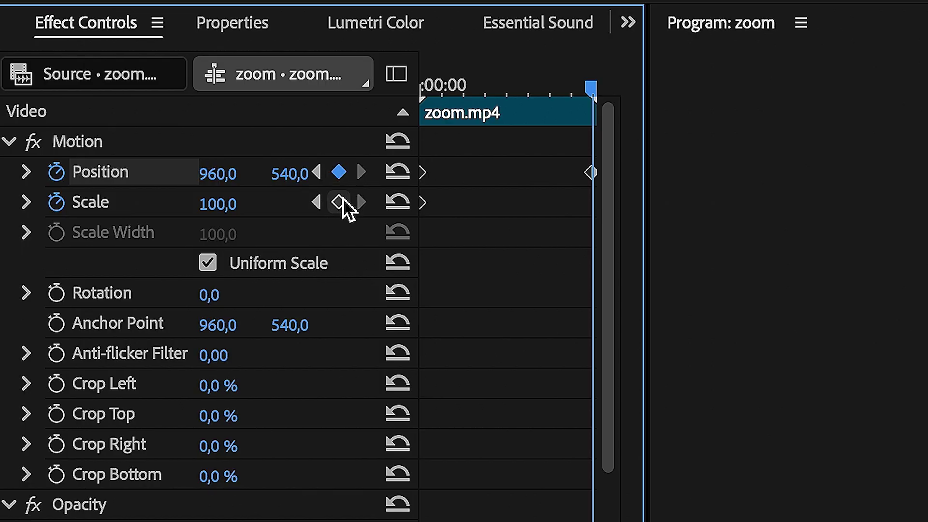
pyautogui.click(340, 203)
# Step: Return to the clip's first frame and raise its Scale to 154
pyautogui.moveTo(591, 87); pyautogui.dragTo(534, 88)
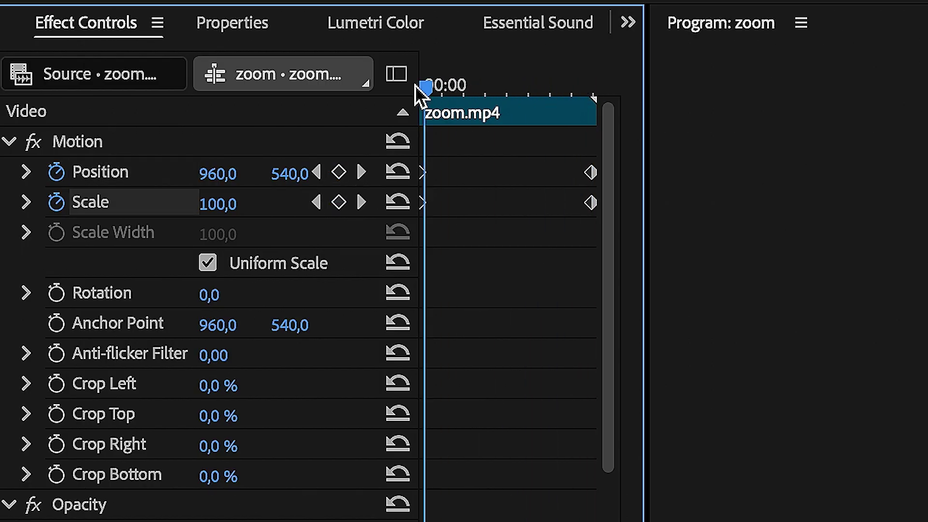
pyautogui.moveTo(216, 202); pyautogui.dragTo(222, 202)
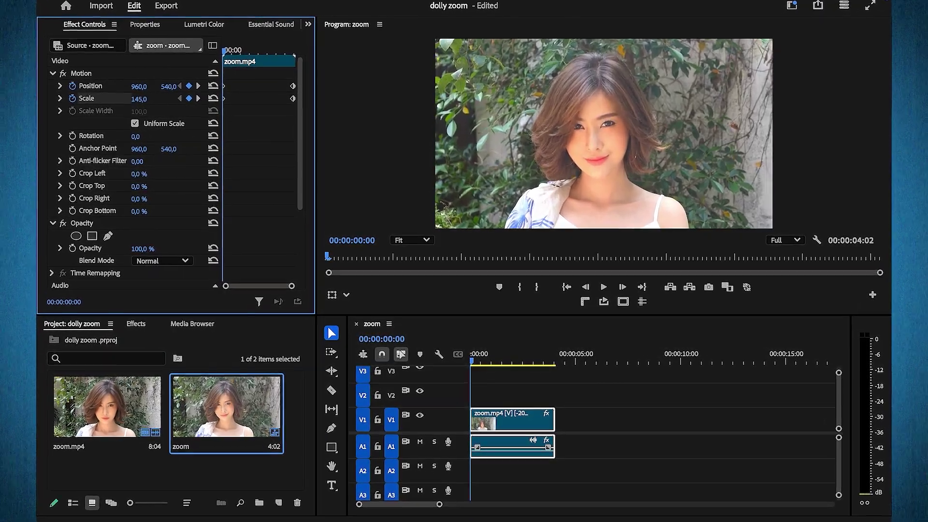
pyautogui.moveTo(144, 99); pyautogui.dragTo(147, 99)
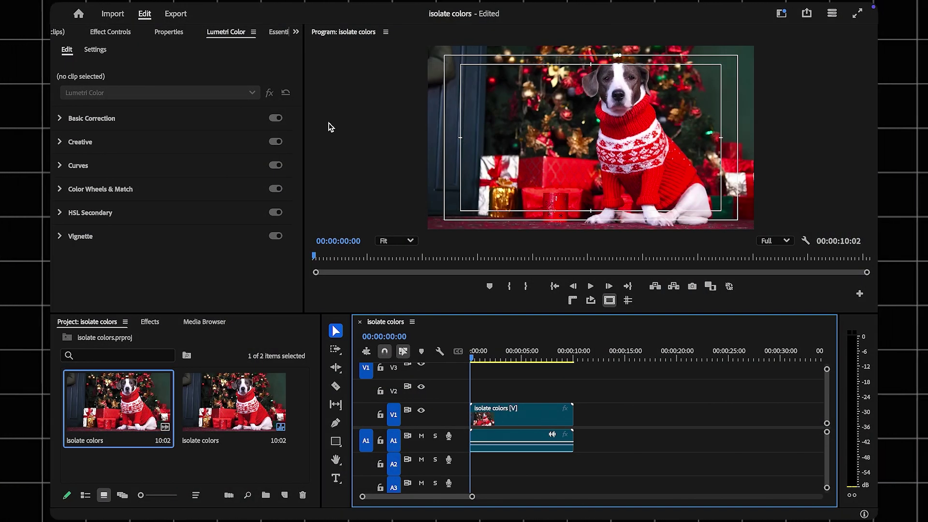
# Step: Show the Lumetri Color panel from the Window menu and load the isolate colors clip into it
pyautogui.click(423, 7)
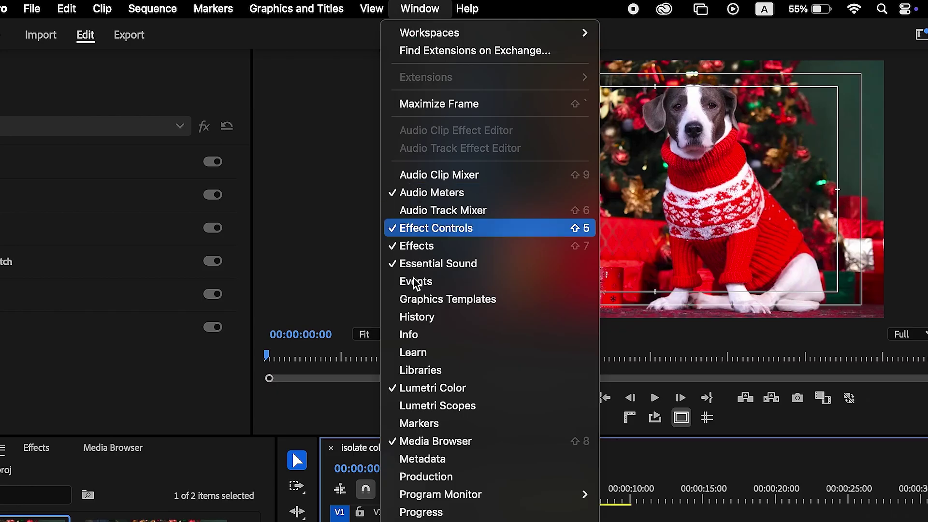
pyautogui.click(442, 388)
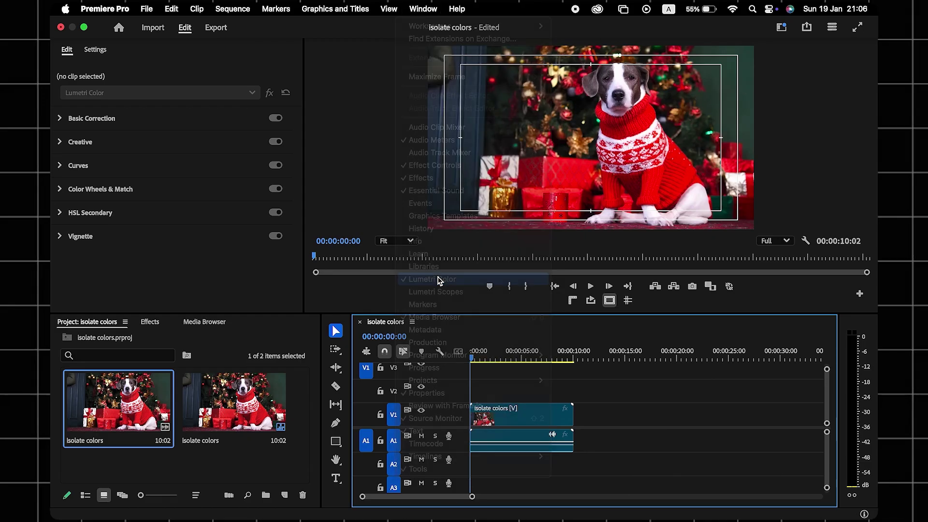
pyautogui.click(498, 417)
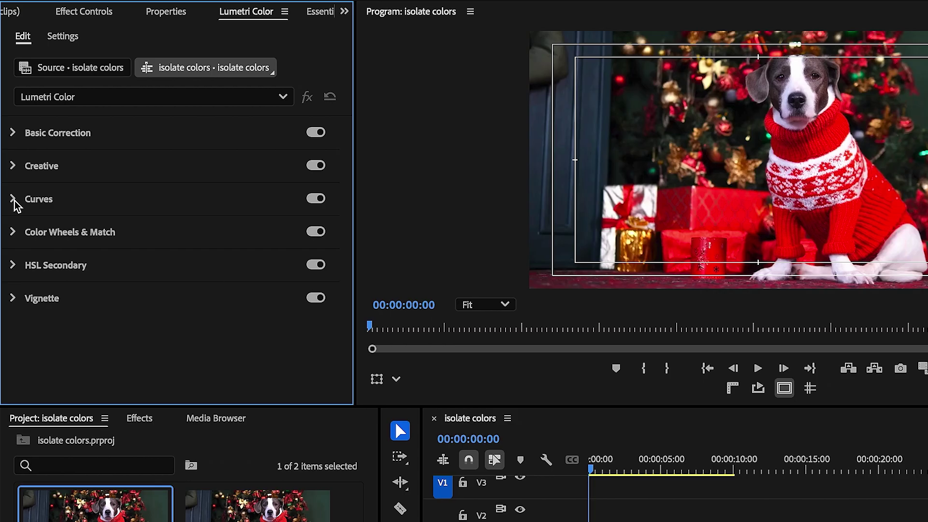
# Step: In Lumetri Curves, sample the red gift's hue with the Hue vs Sat eyedropper
pyautogui.click(61, 168)
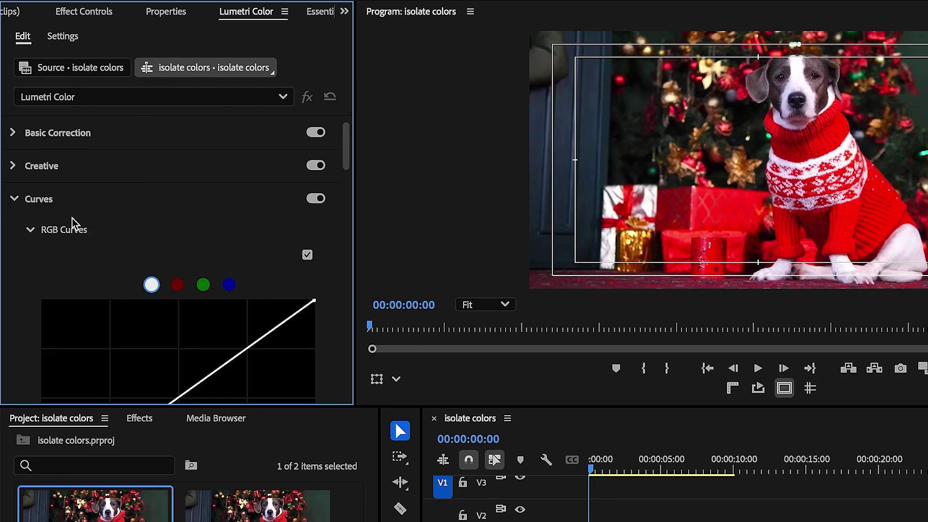
pyautogui.scroll(-7, 146, 237)
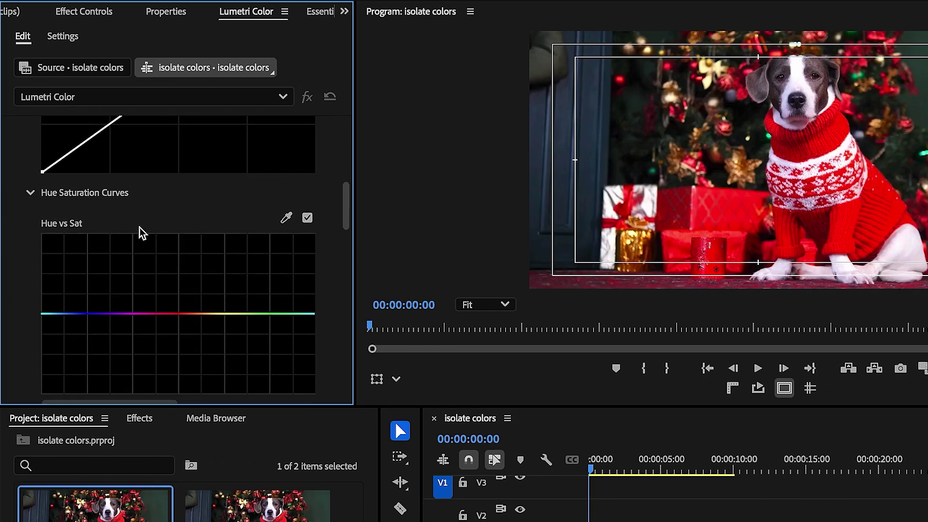
pyautogui.click(699, 235)
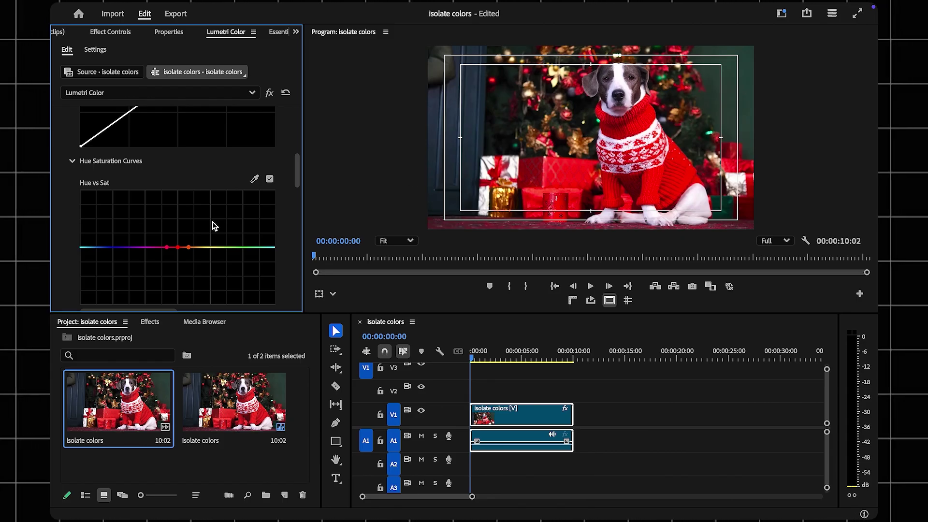
pyautogui.scroll(-1, 214, 227)
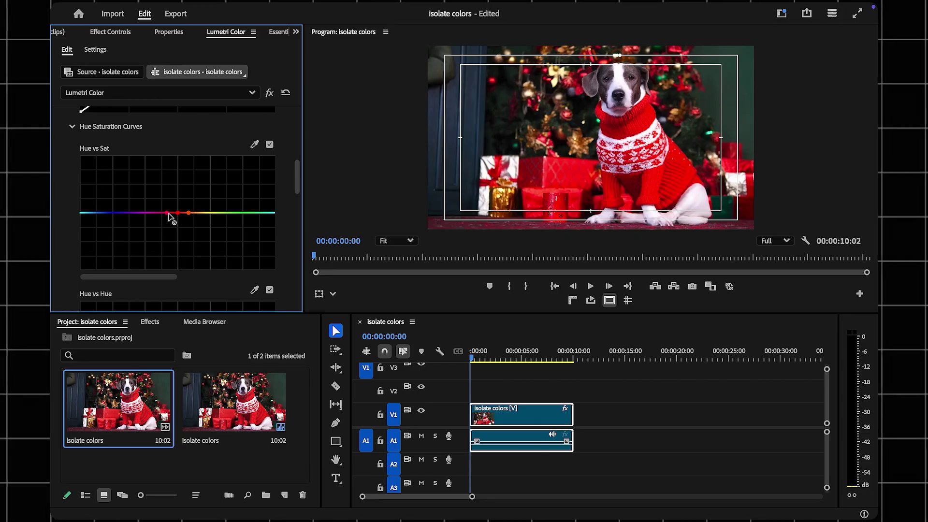
# Step: Pull the left and right Hue vs Sat points to zero so only the red peak keeps saturation
pyautogui.click(168, 213)
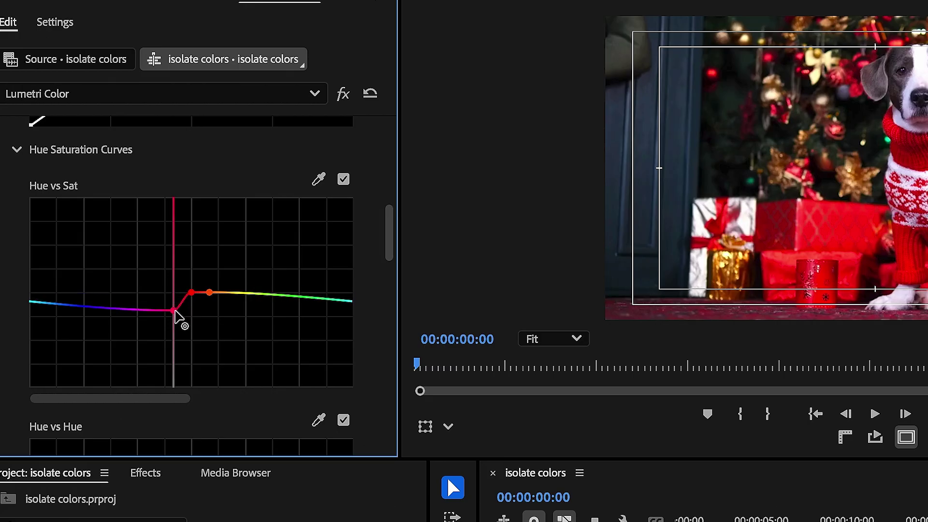
pyautogui.moveTo(175, 353); pyautogui.dragTo(175, 391)
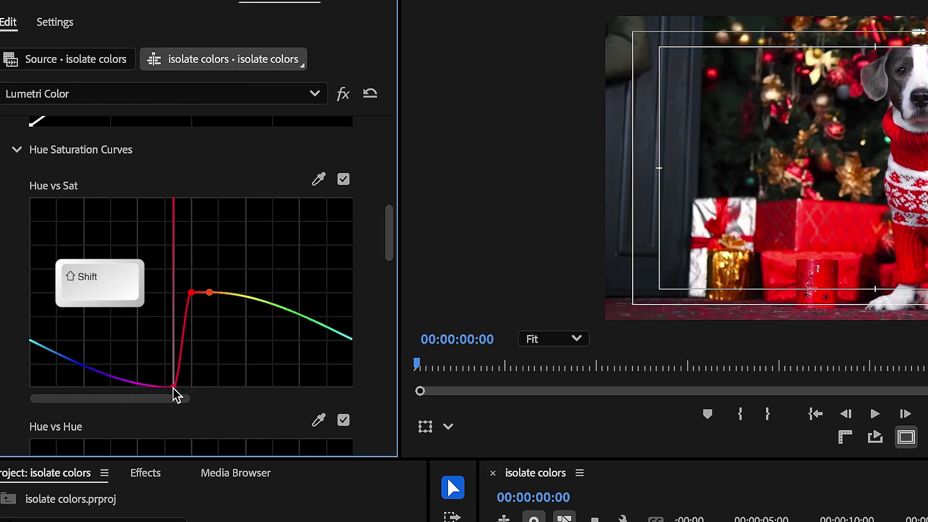
pyautogui.moveTo(211, 294); pyautogui.dragTo(201, 397)
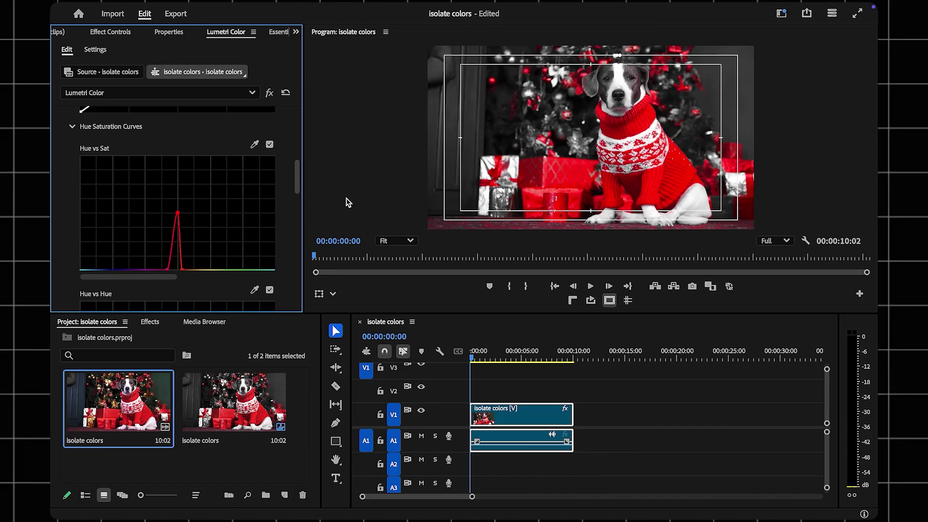
pyautogui.moveTo(175, 276); pyautogui.dragTo(172, 276)
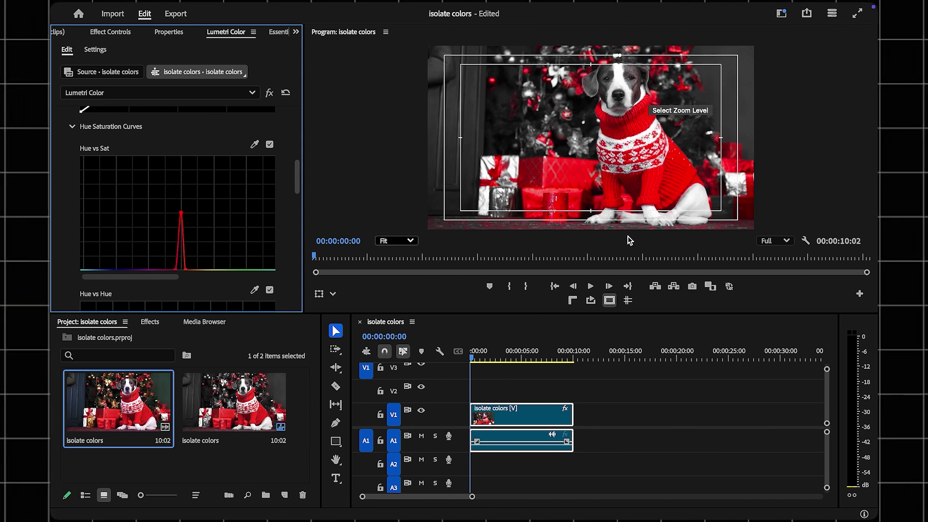
pyautogui.scroll(-2, 197, 217)
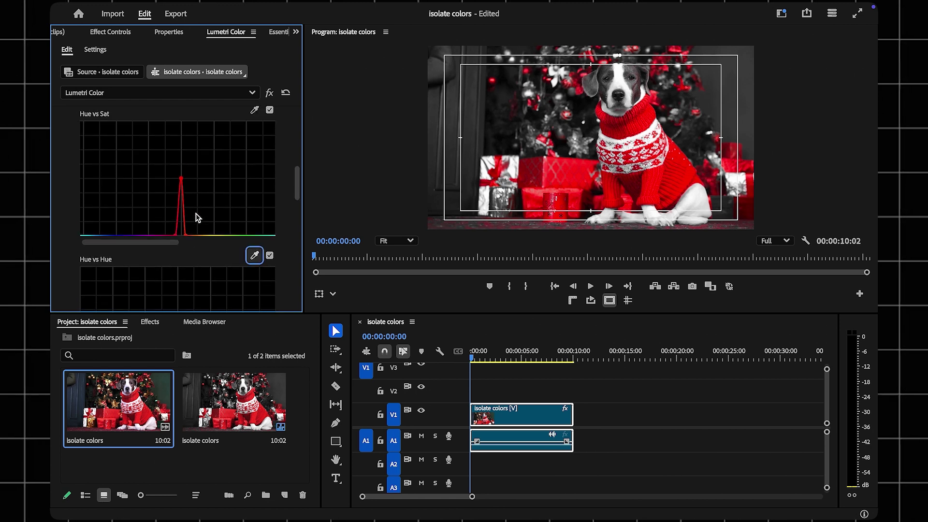
pyautogui.scroll(10, 196, 218)
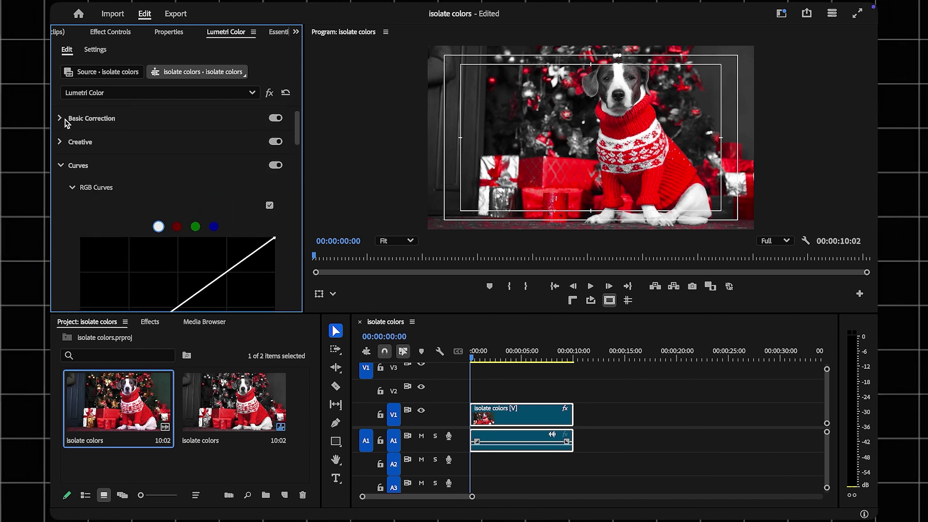
# Step: Expand Lumetri's Basic Correction section and scroll down toward the Light controls
pyautogui.click(61, 119)
pyautogui.scroll(-5, 179, 203)
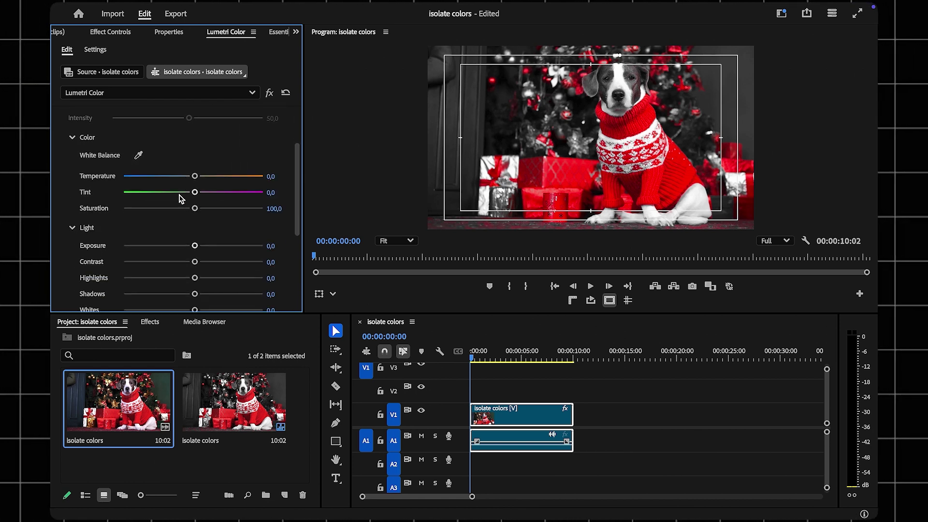